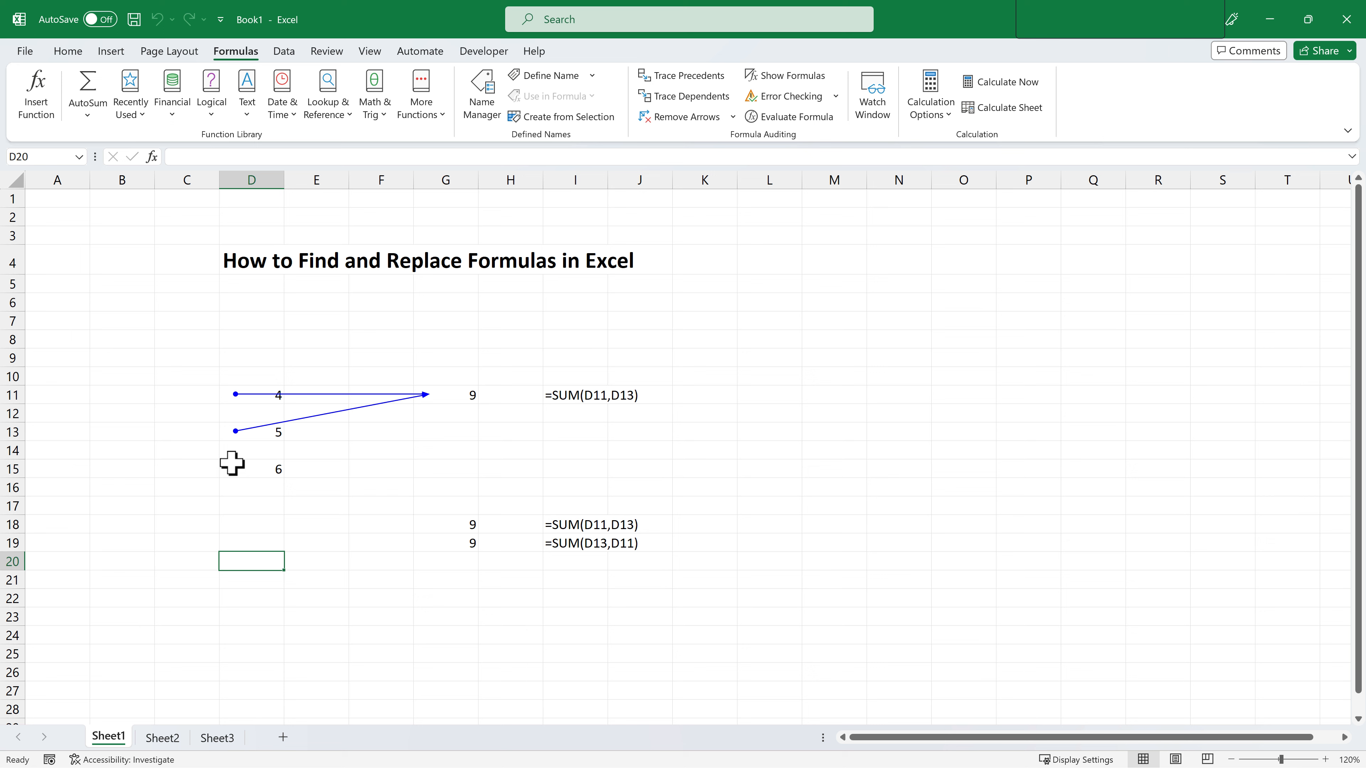
Inspect the results and formula text in cells G11, I11, G13 and G15.
{"action": "left_click", "coordinate": [446, 398]}
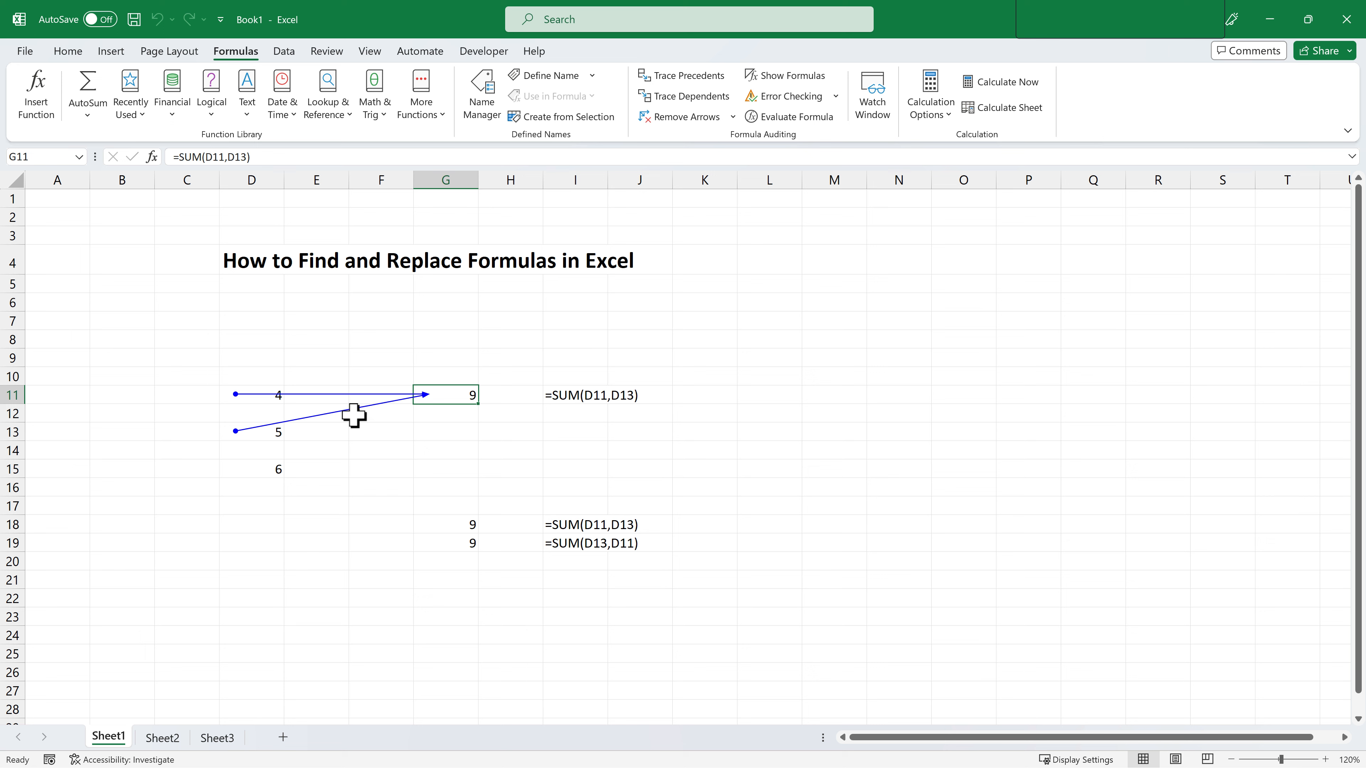
{"action": "left_click", "coordinate": [564, 395]}
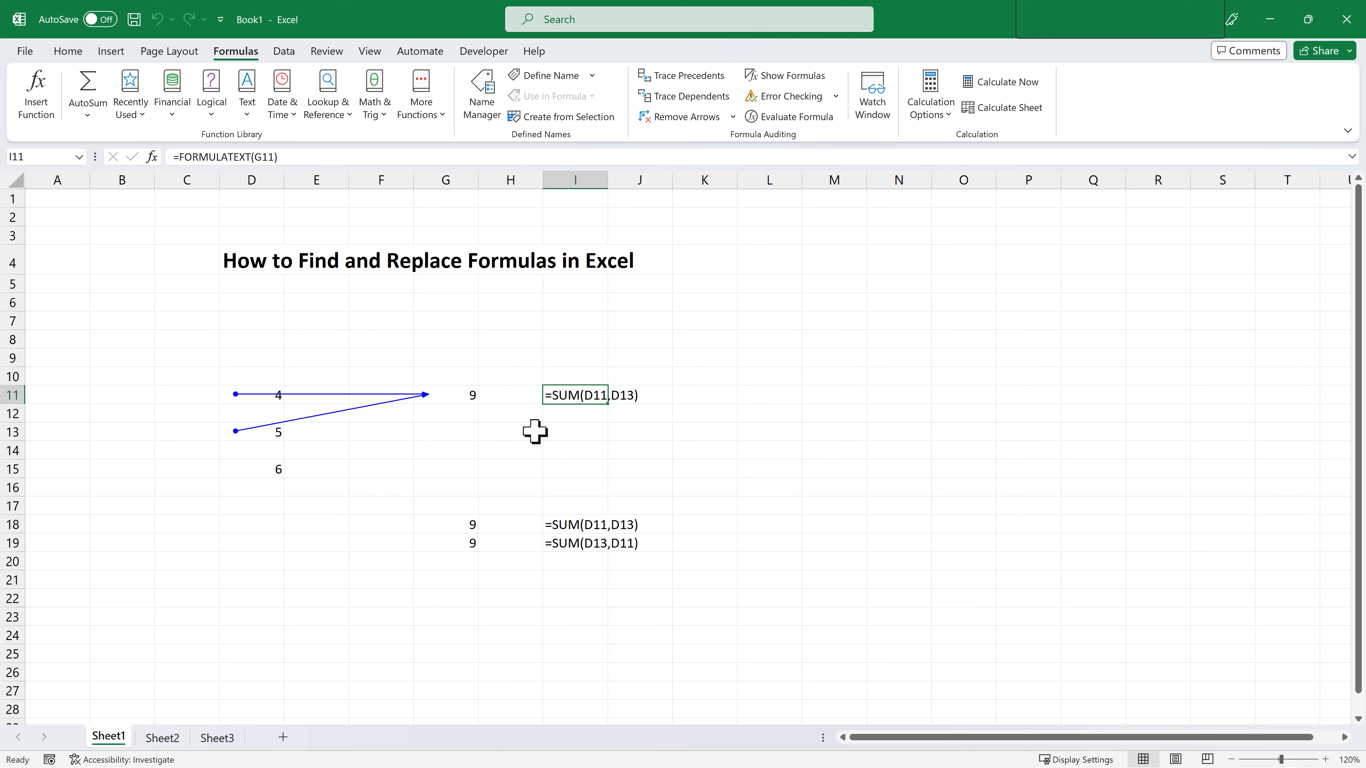
{"action": "left_click", "coordinate": [457, 398]}
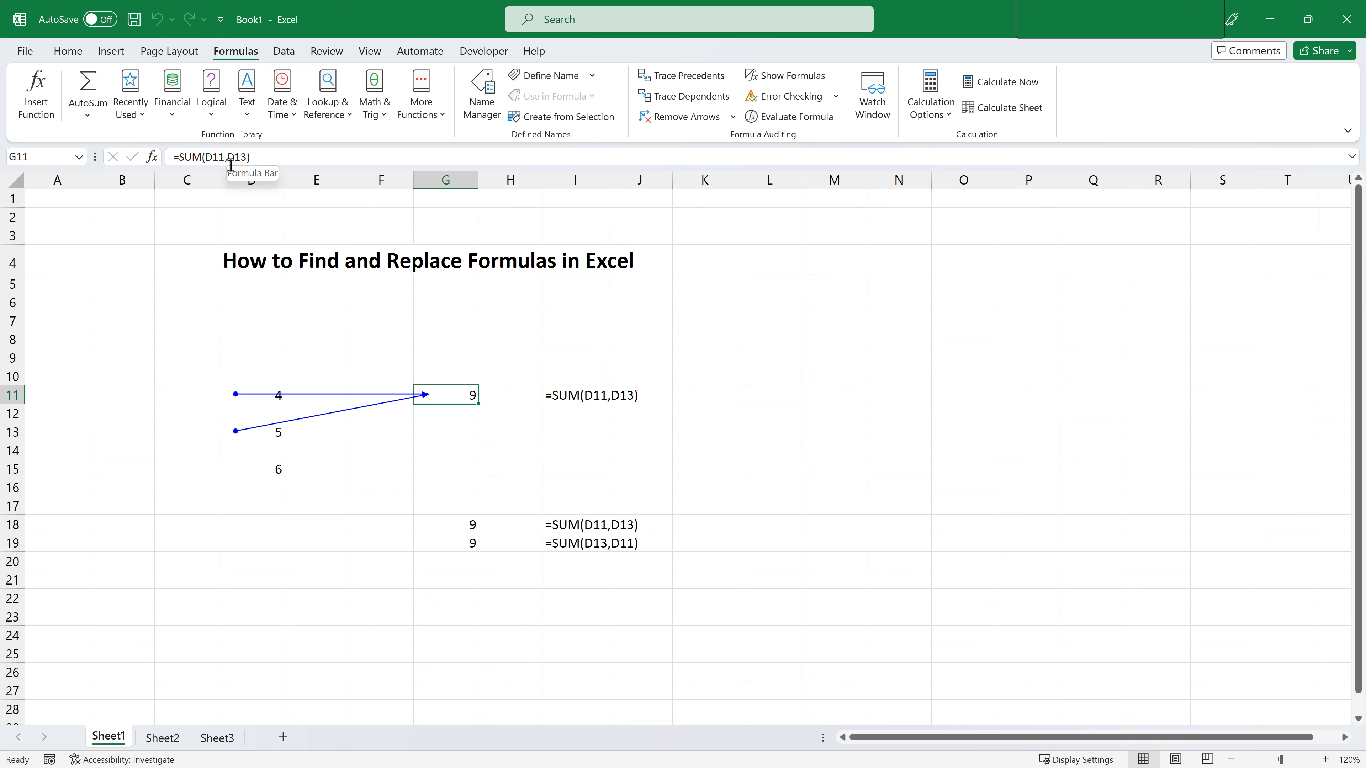
{"action": "left_click", "coordinate": [429, 462]}
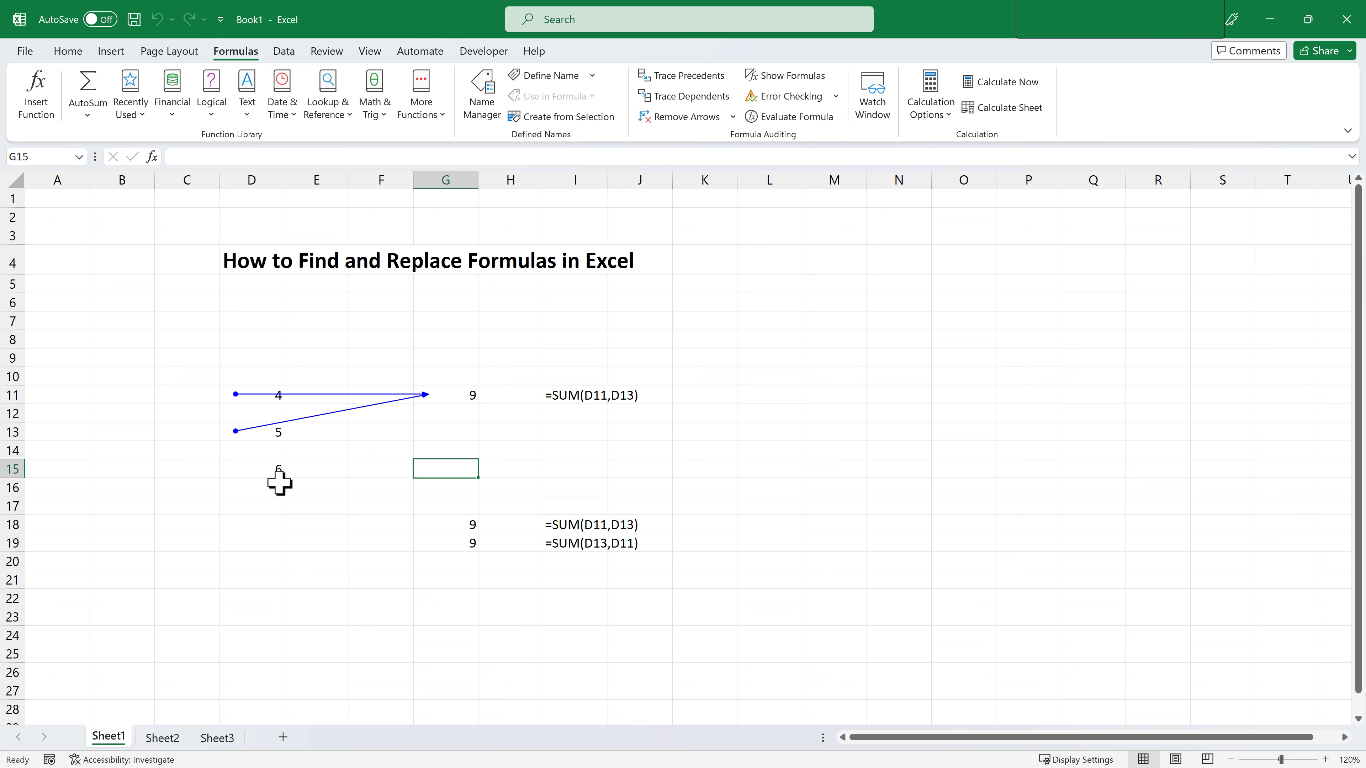
{"action": "left_click", "coordinate": [458, 430]}
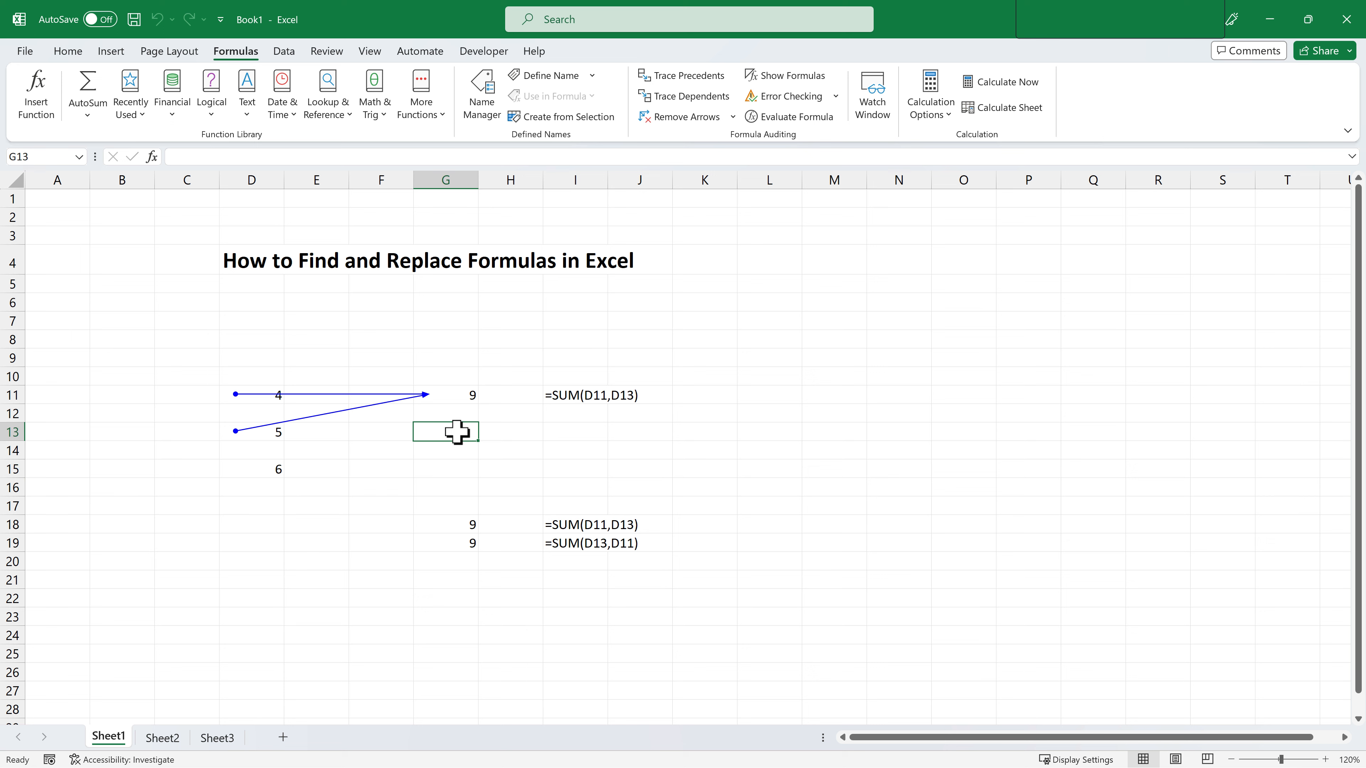
Copy the formula text =SUM(D11,D13) from cell G11 without changing the cell.
{"action": "left_click", "coordinate": [456, 398]}
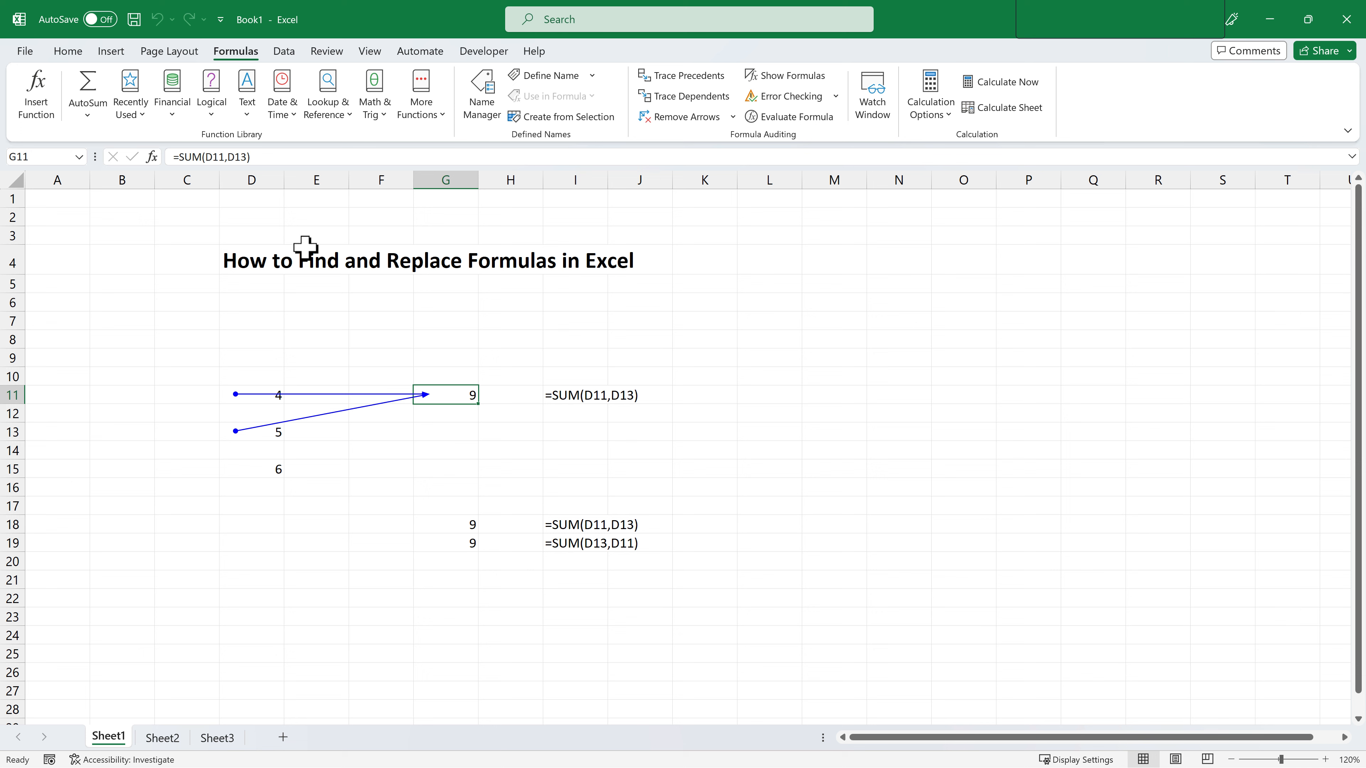
{"action": "left_click_drag", "start_coordinate": [260, 157], "coordinate": [170, 157]}
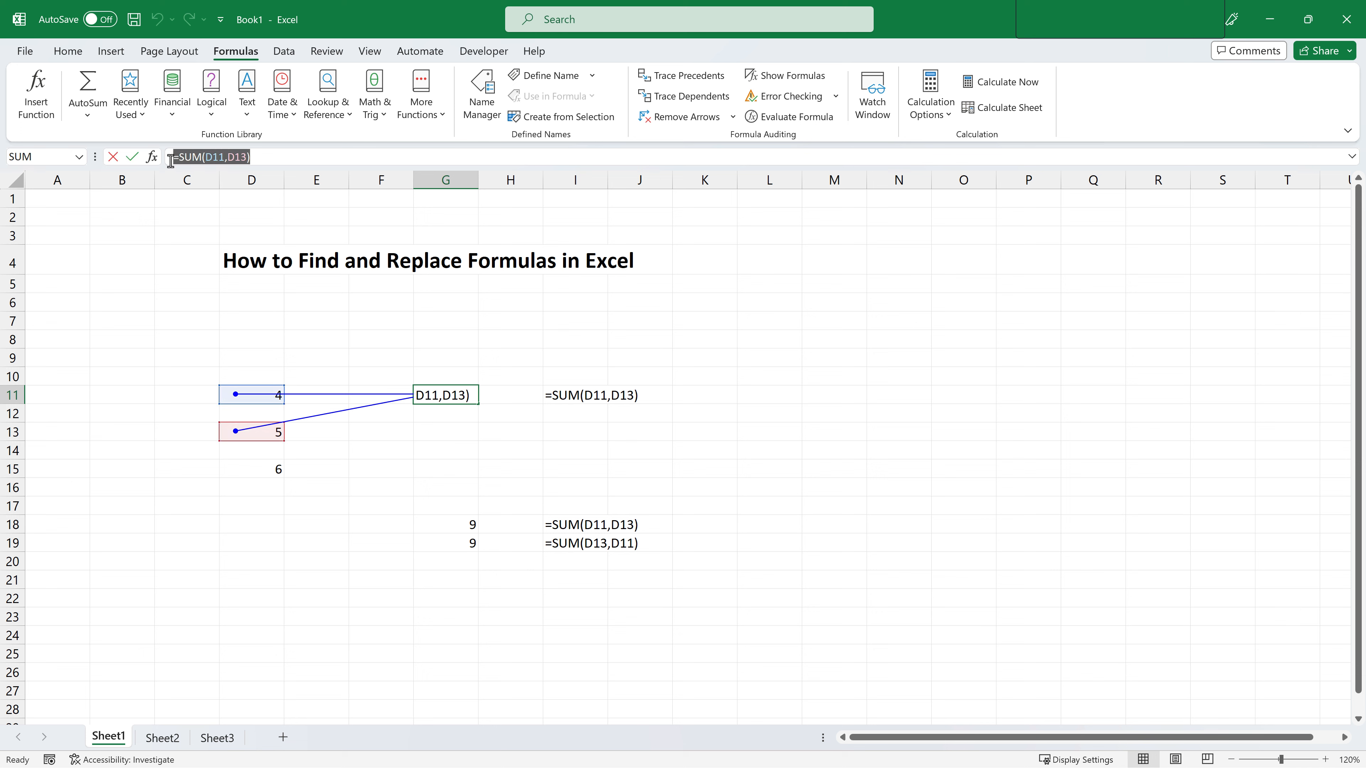
{"action": "right_click", "coordinate": [209, 160]}
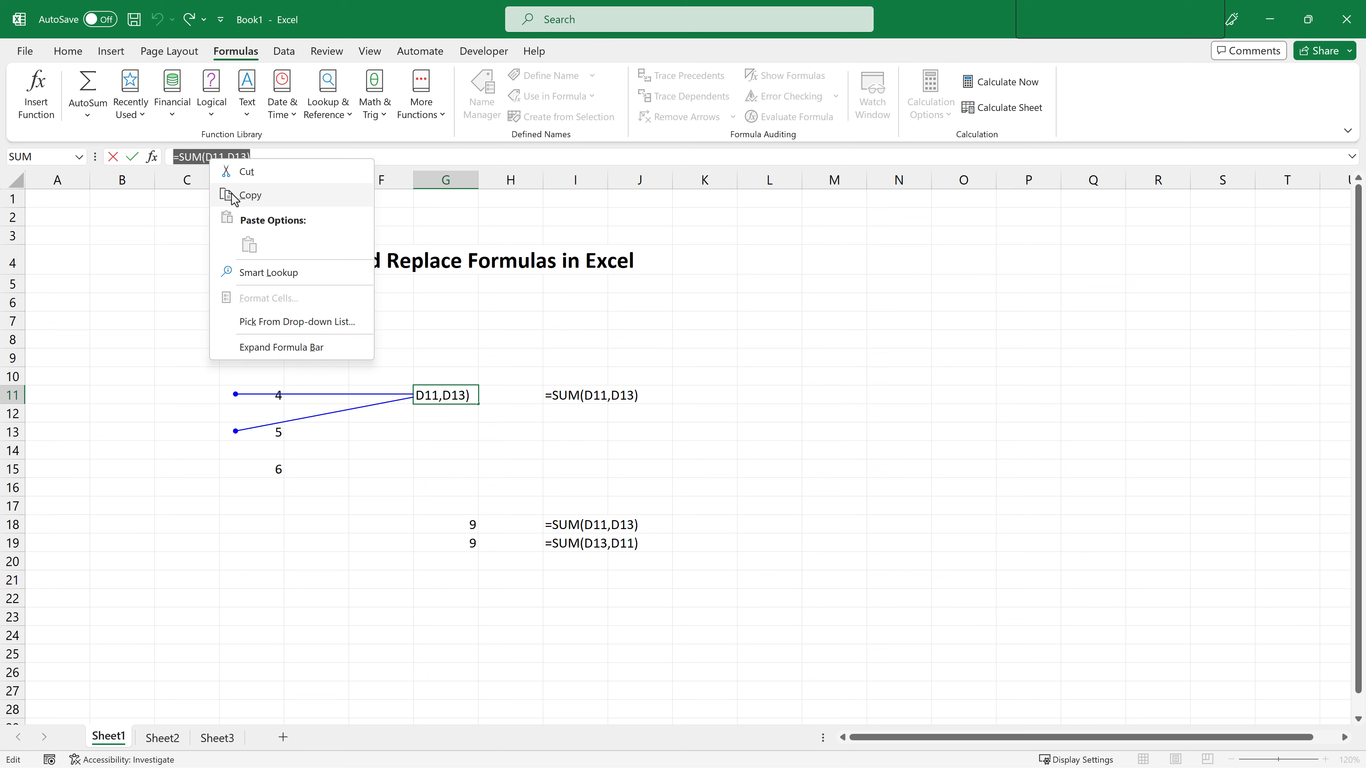
{"action": "left_click", "coordinate": [244, 195]}
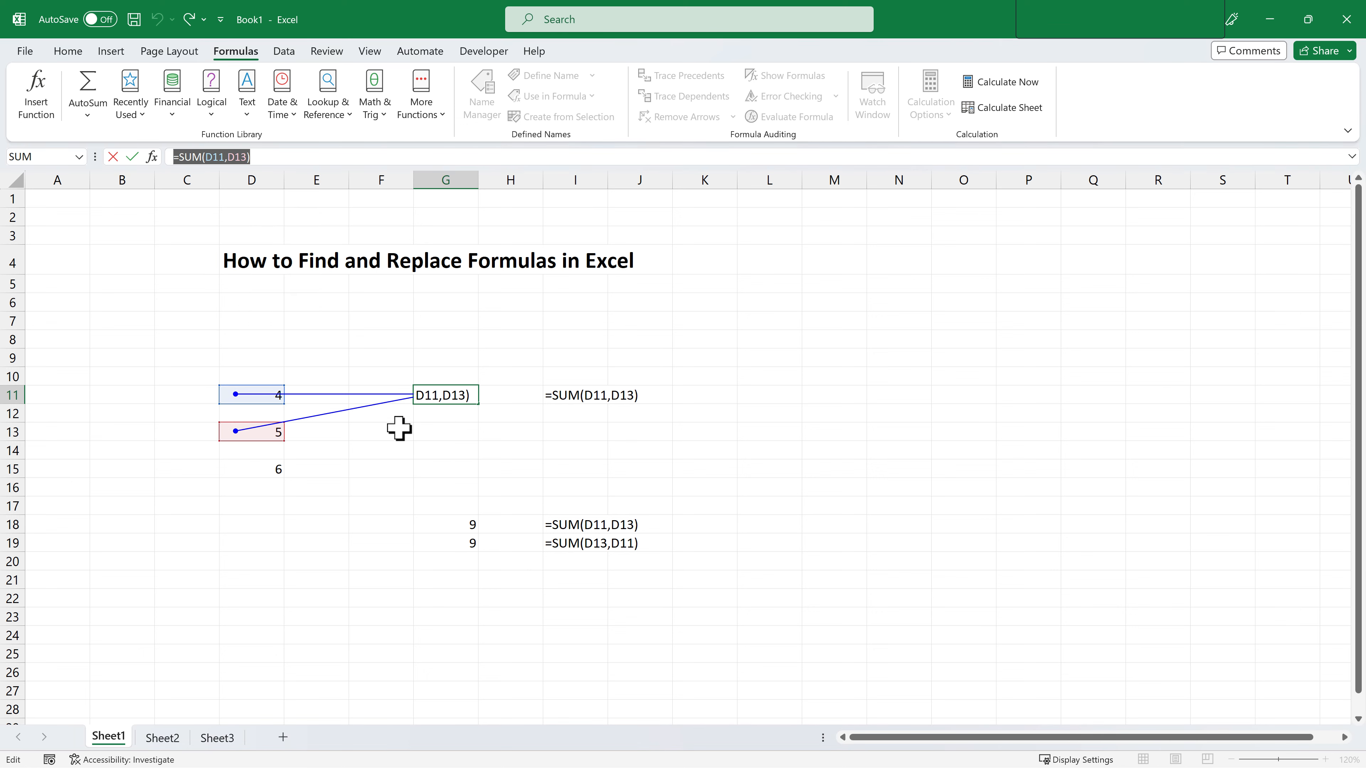
{"action": "key", "text": "Escape"}
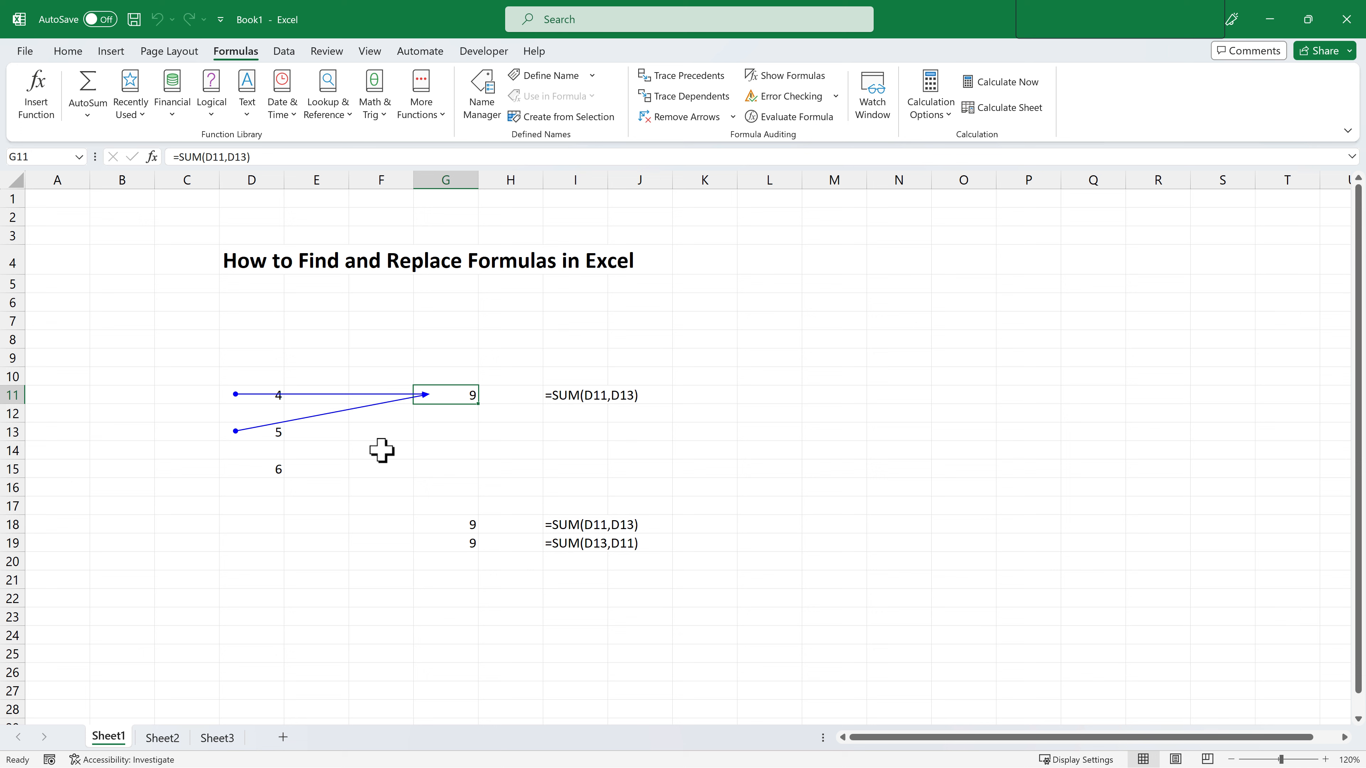
Open Find and Replace, search for =SUM(D11,D13) and set the replacement to =SUM(D11,D15).
{"action": "key", "text": "ctrl+f"}
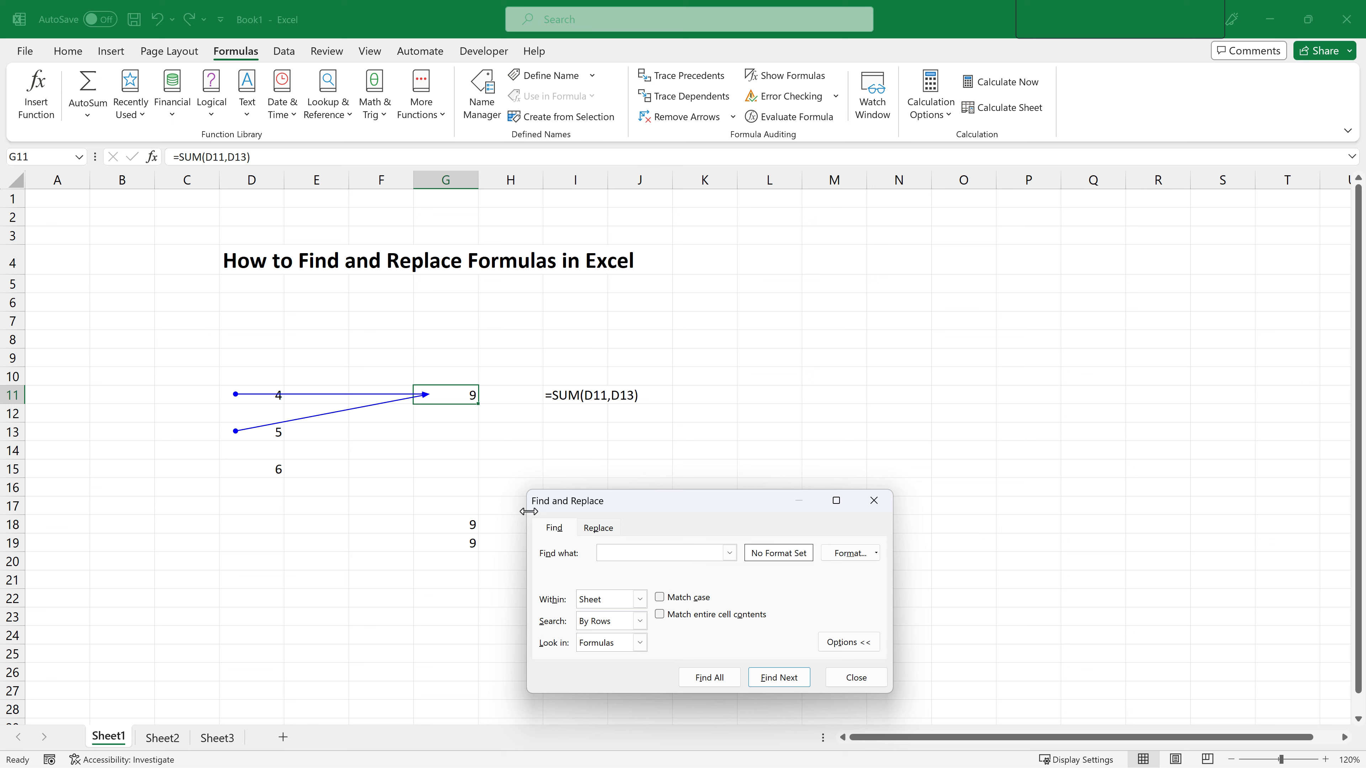
{"action": "left_click", "coordinate": [597, 528]}
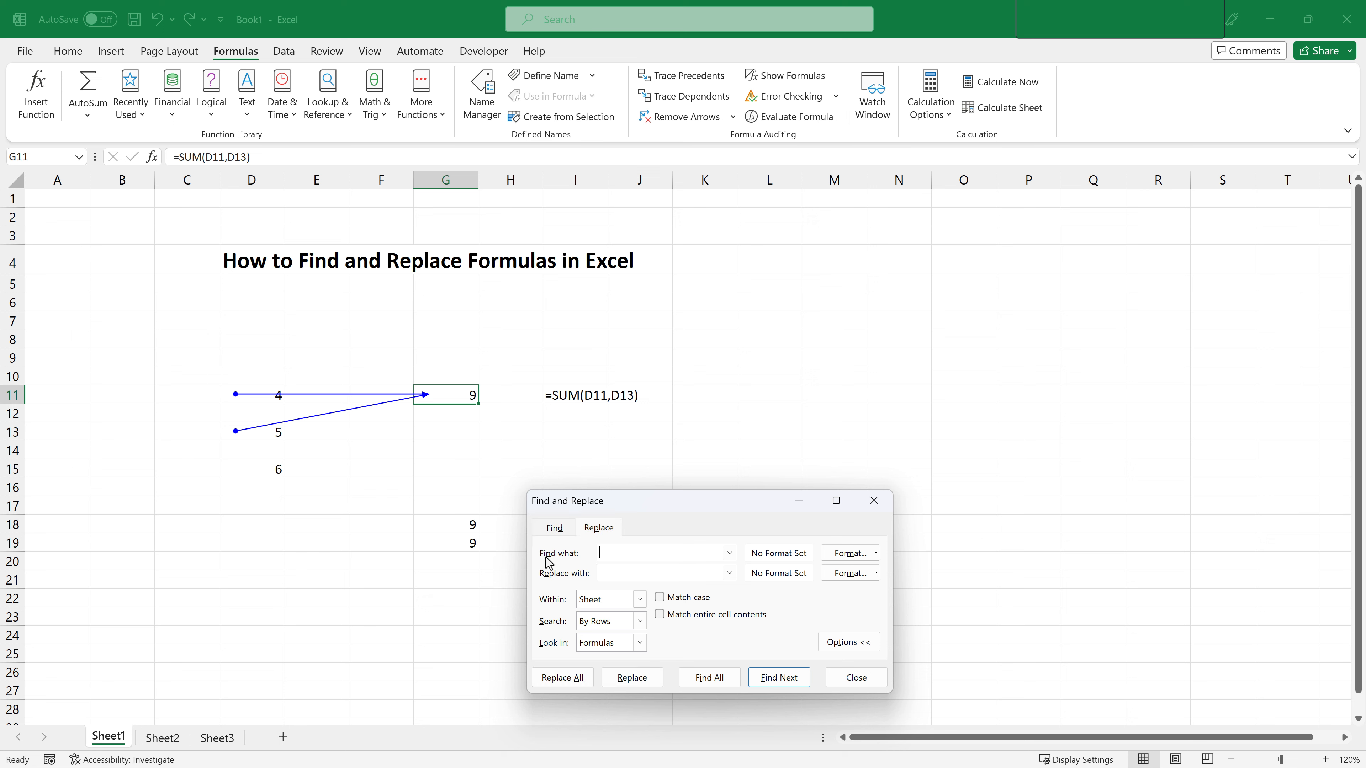
{"action": "right_click", "coordinate": [617, 553]}
{"action": "left_click", "coordinate": [652, 601]}
{"action": "left_click", "coordinate": [618, 573]}
{"action": "right_click", "coordinate": [623, 575]}
{"action": "left_click", "coordinate": [647, 621]}
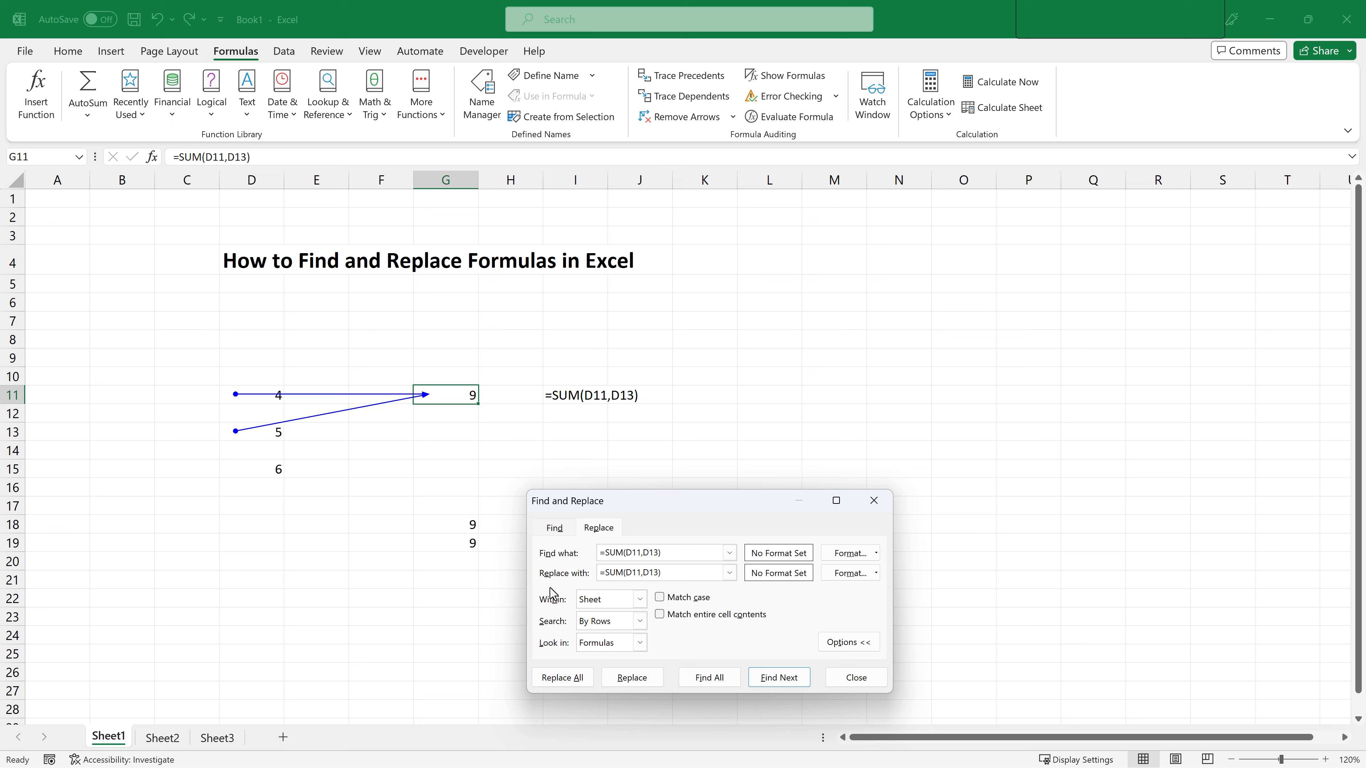
{"action": "key", "text": "Delete"}
{"action": "type", "text": "5"}
Replace only the first matching formula in G11, then close the Find and Replace dialog.
{"action": "left_click", "coordinate": [650, 677]}
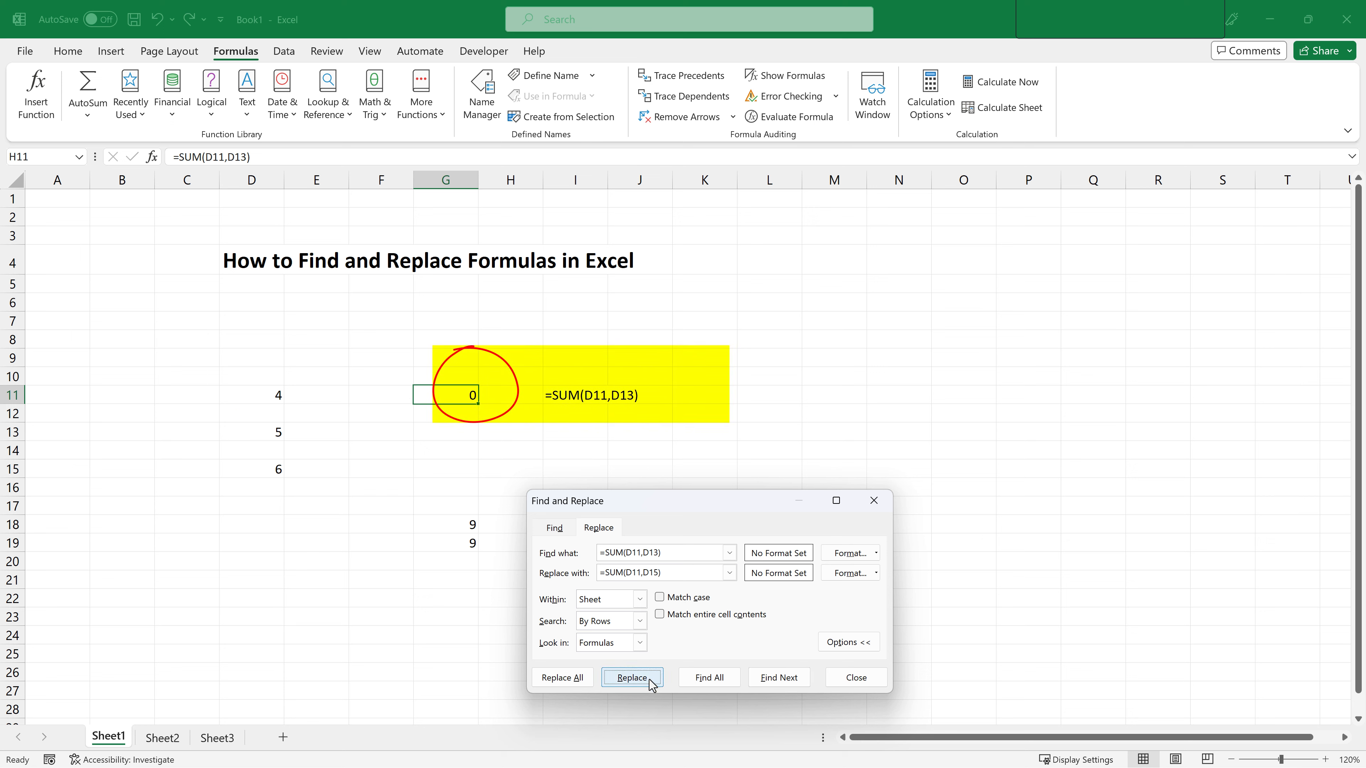
{"action": "left_click", "coordinate": [650, 679]}
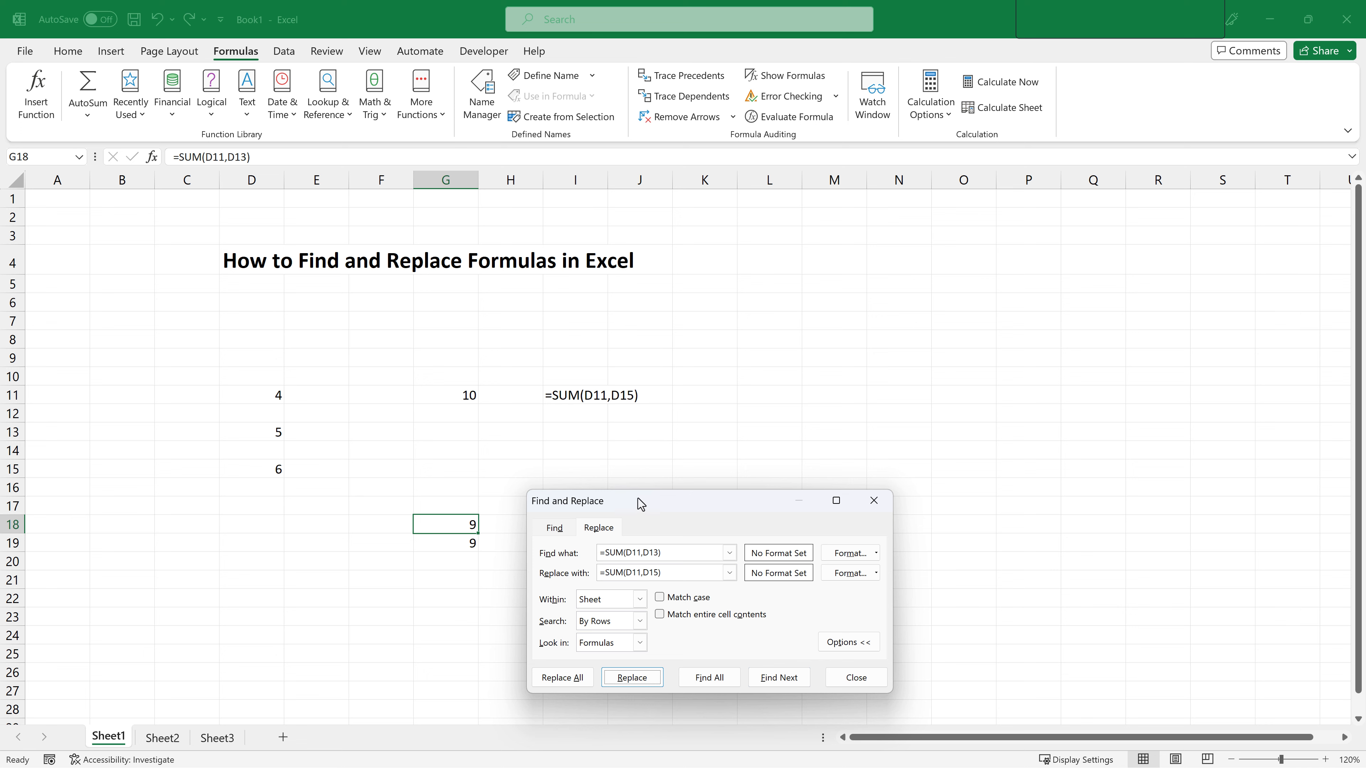
{"action": "left_click_drag", "start_coordinate": [645, 502], "coordinate": [831, 444]}
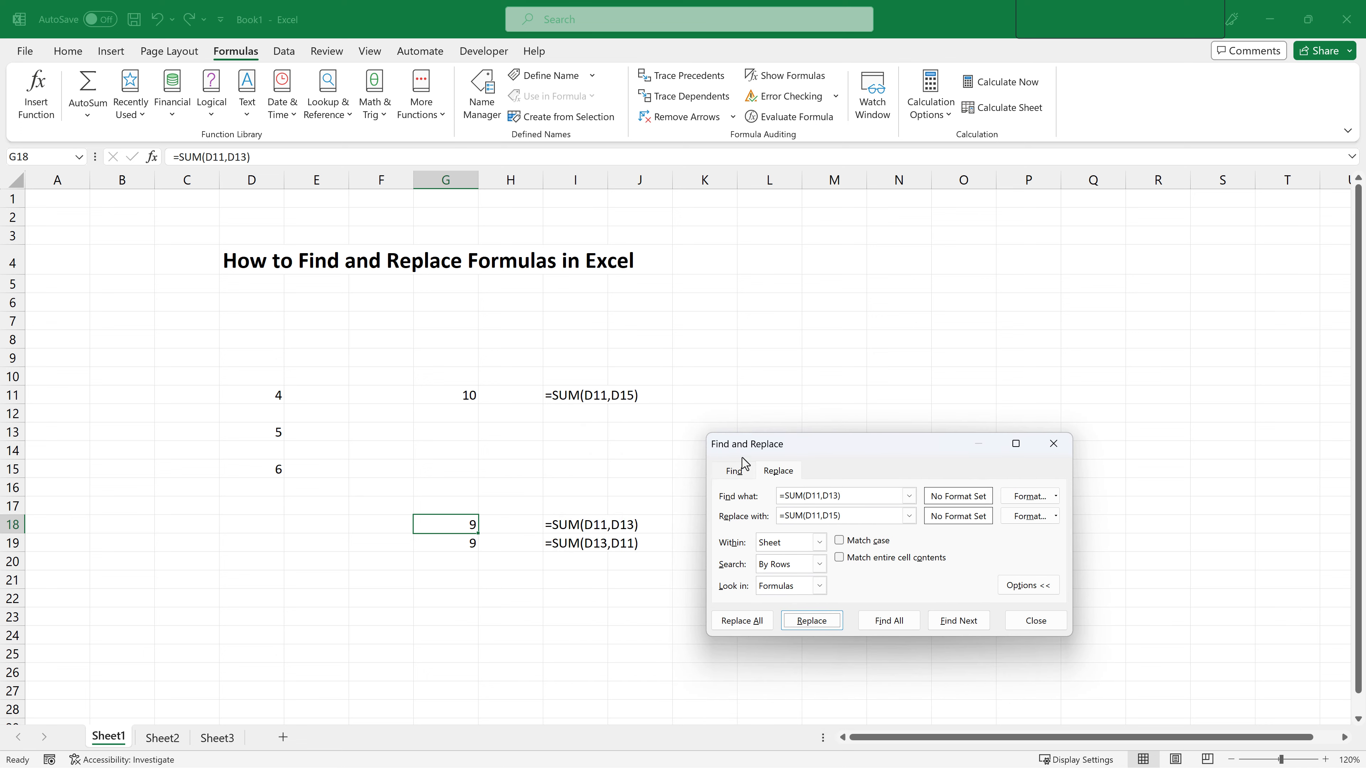
{"action": "left_click", "coordinate": [1024, 623]}
{"action": "left_click", "coordinate": [573, 467]}
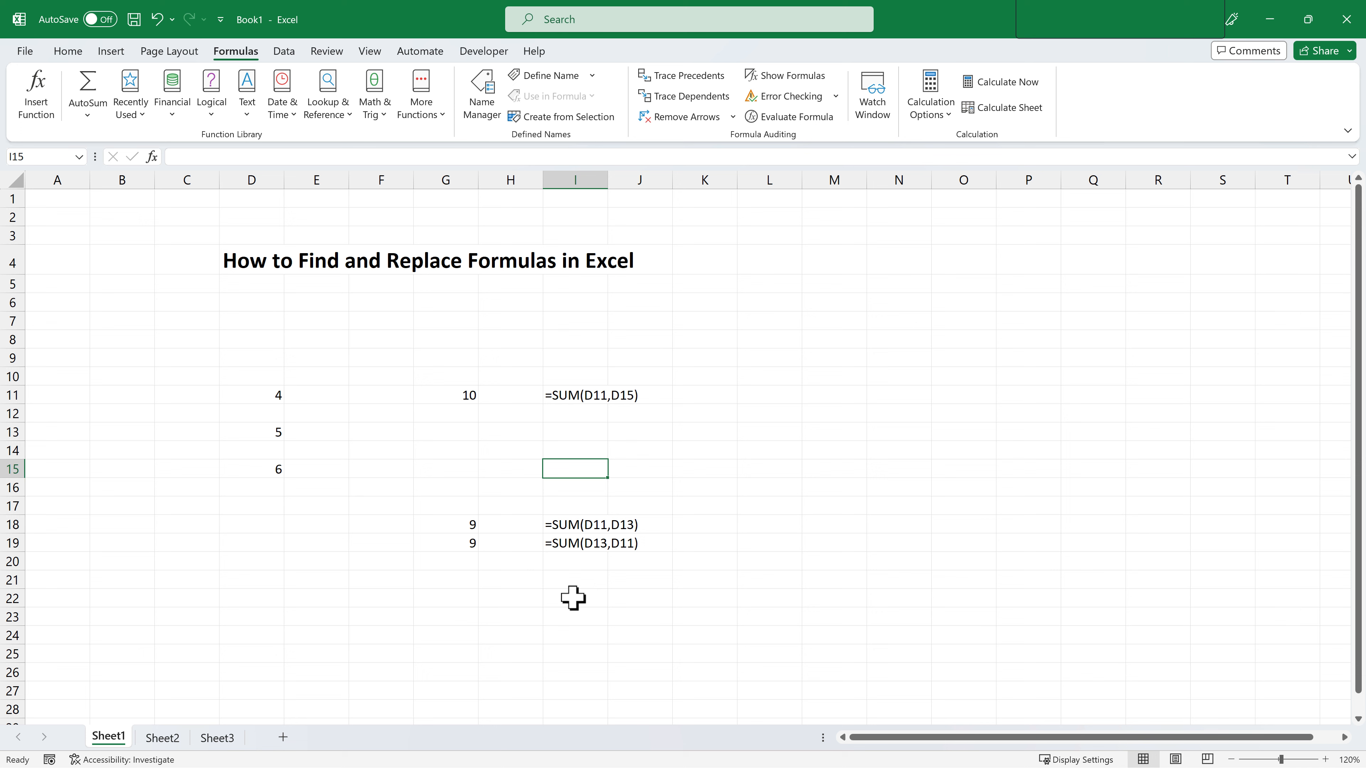
Reopen Replace and replace all remaining =SUM(D11,D13) formulas with =SUM(D11,D15), then close the dialog.
{"action": "key", "text": "ctrl+f"}
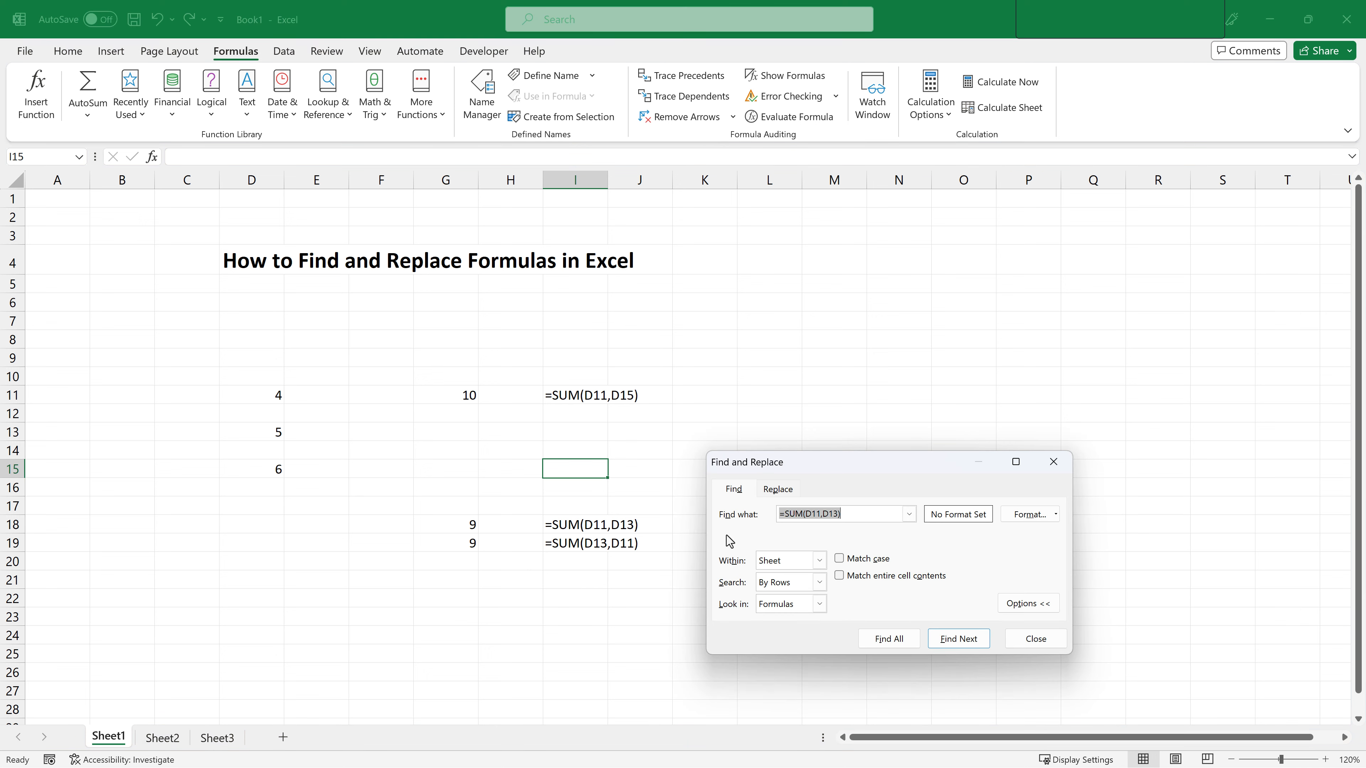
{"action": "left_click", "coordinate": [778, 488]}
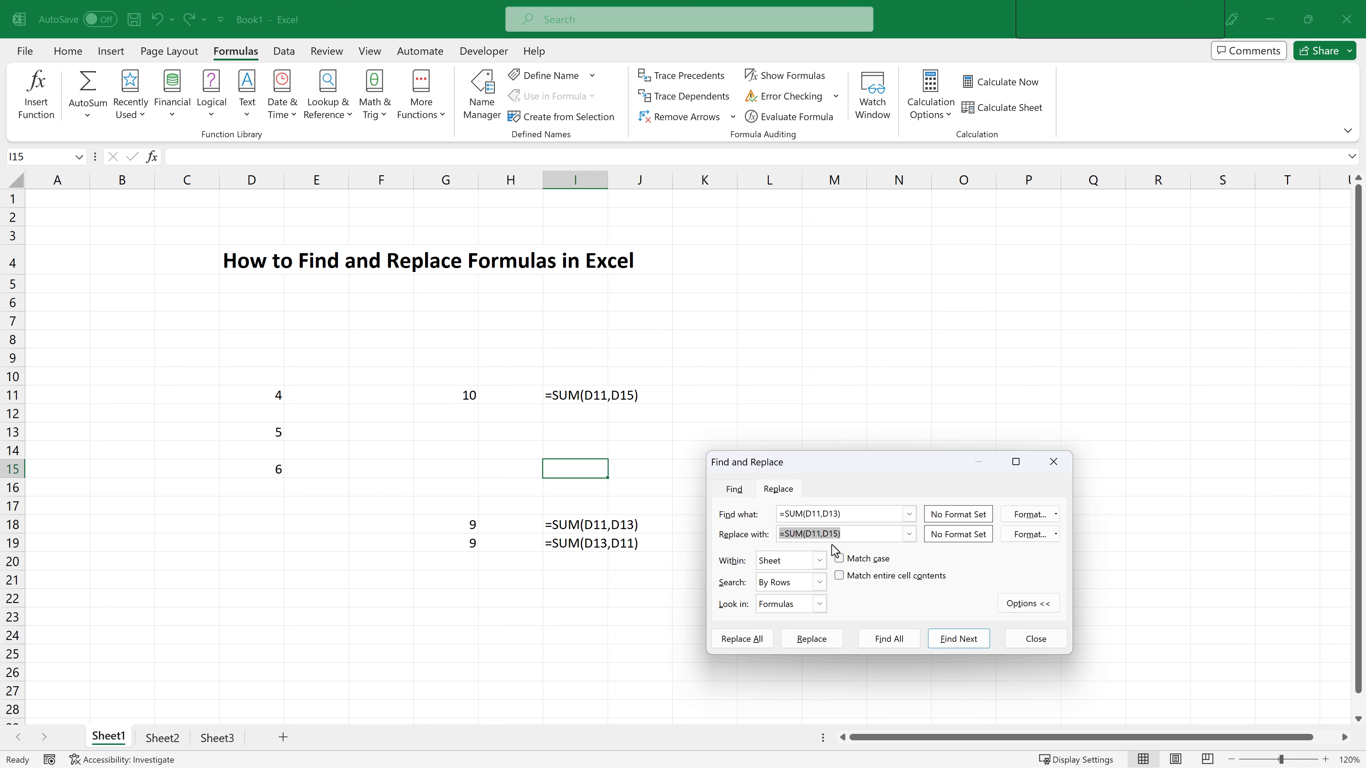
{"action": "left_click", "coordinate": [754, 643]}
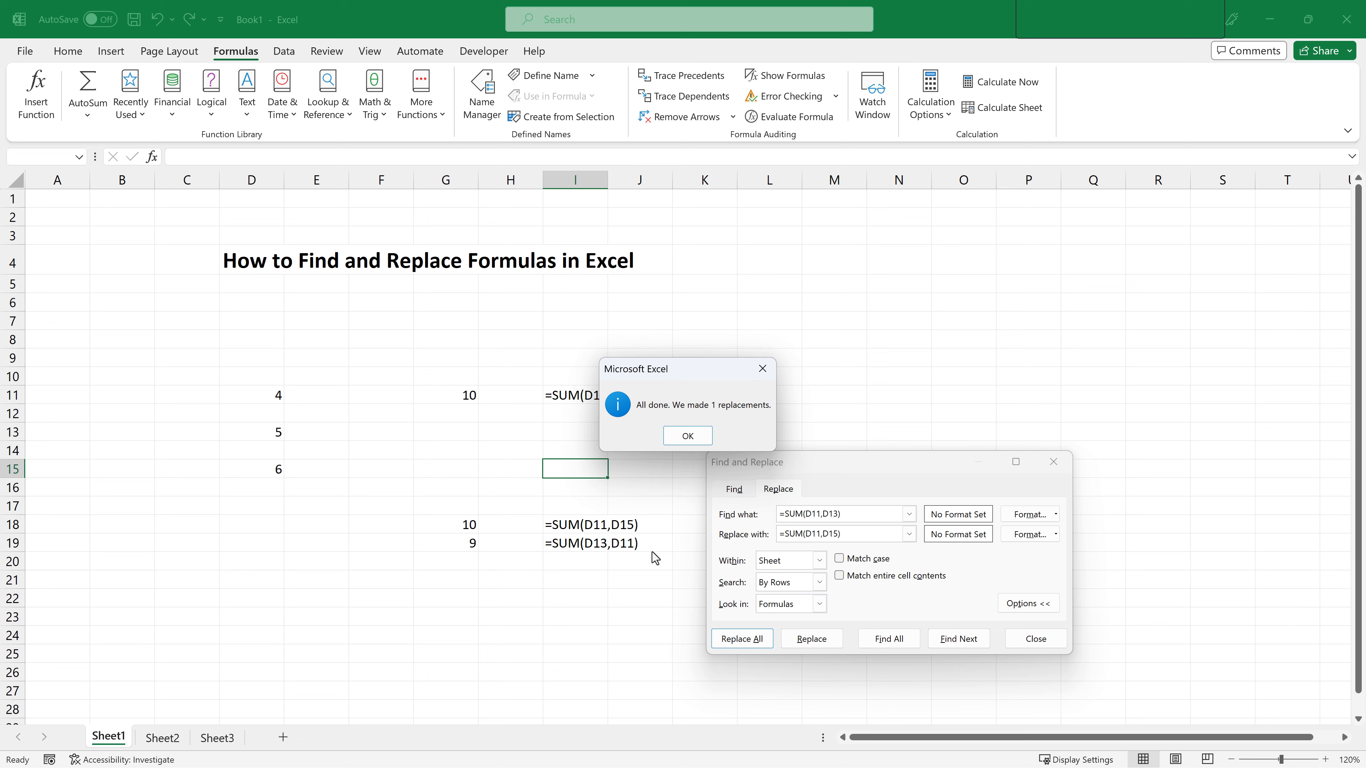
{"action": "left_click", "coordinate": [679, 435]}
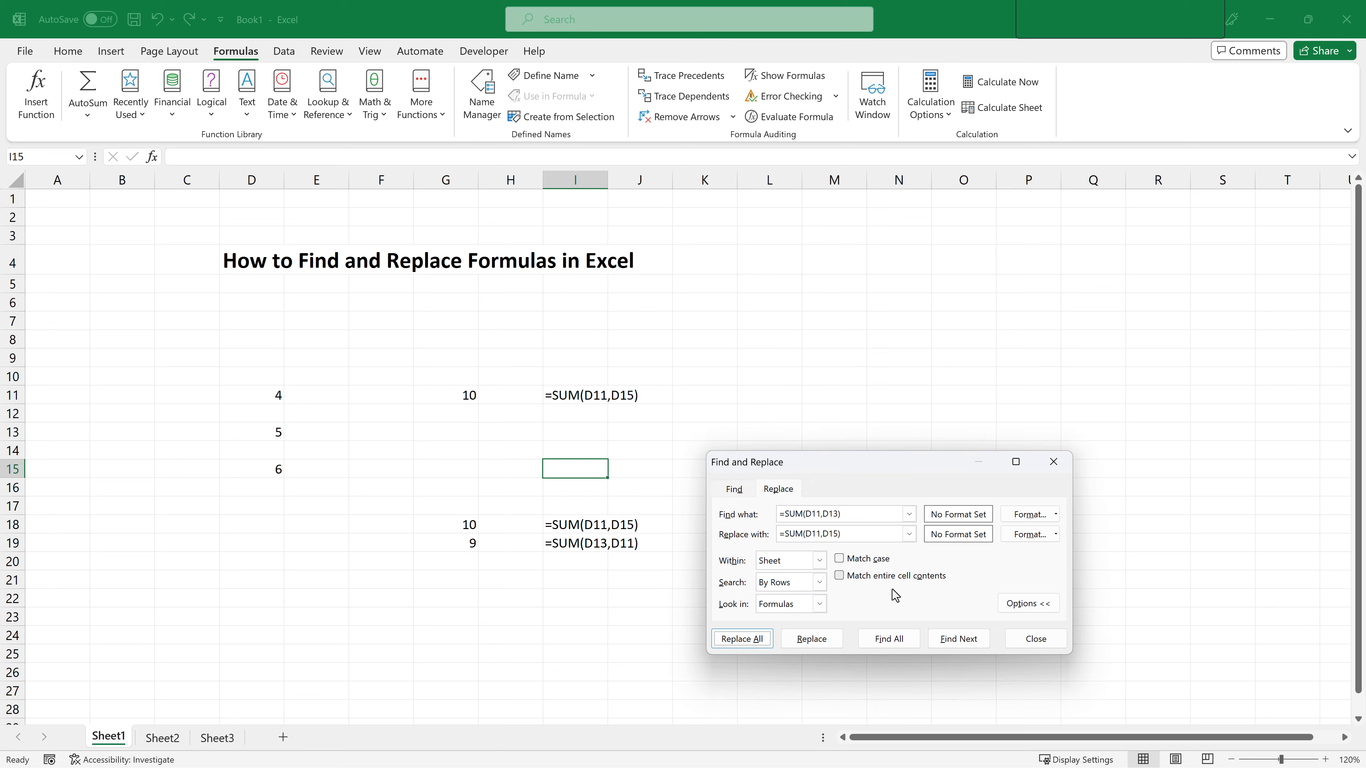
{"action": "left_click", "coordinate": [1026, 645]}
{"action": "left_click", "coordinate": [398, 597]}
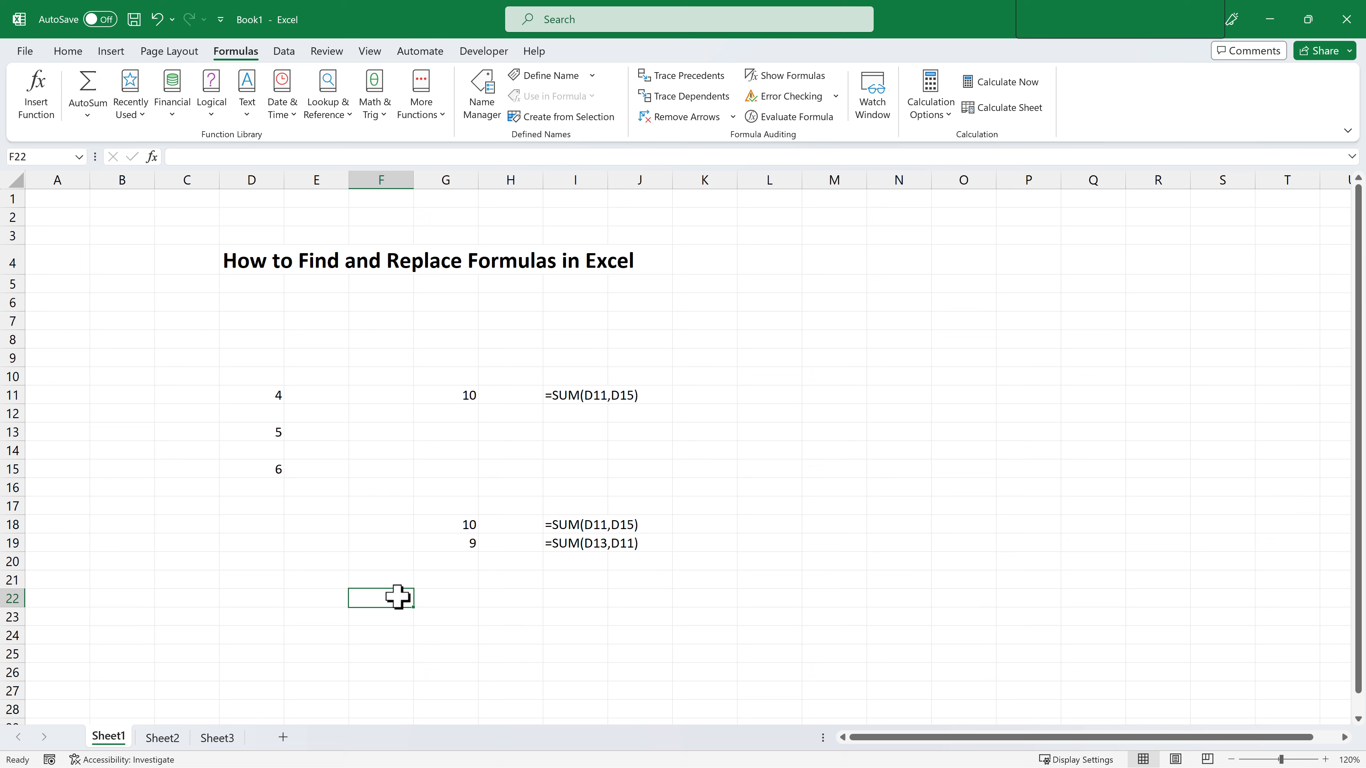